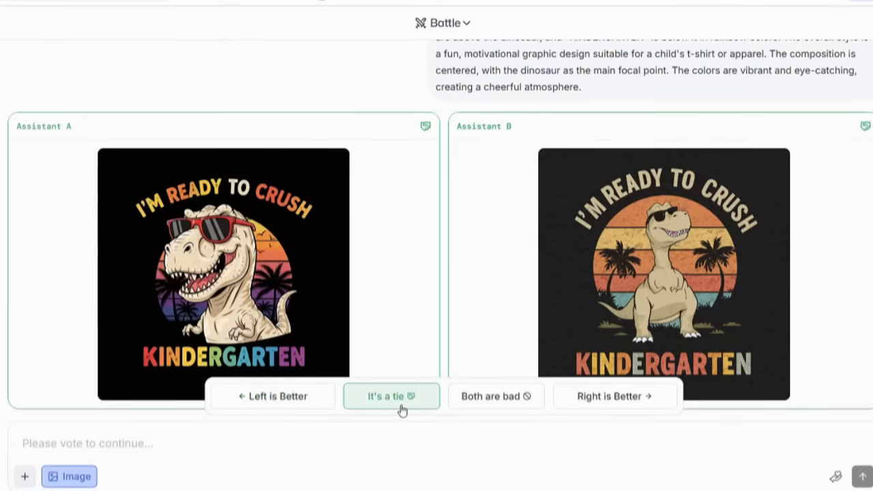
- Vote for Assistant A's T-Rex kindergarten design as the better one and review the prompt behind it
click(306, 409)
click(615, 395)
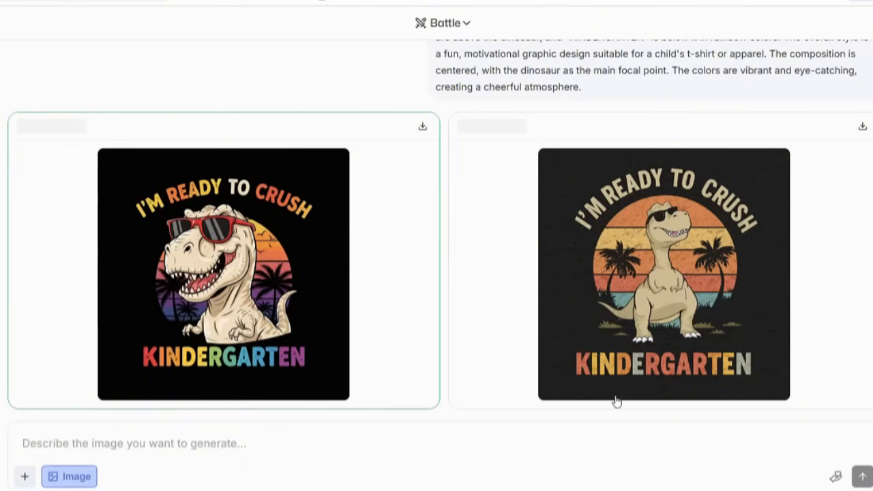
scroll(482, 128, up, 2)
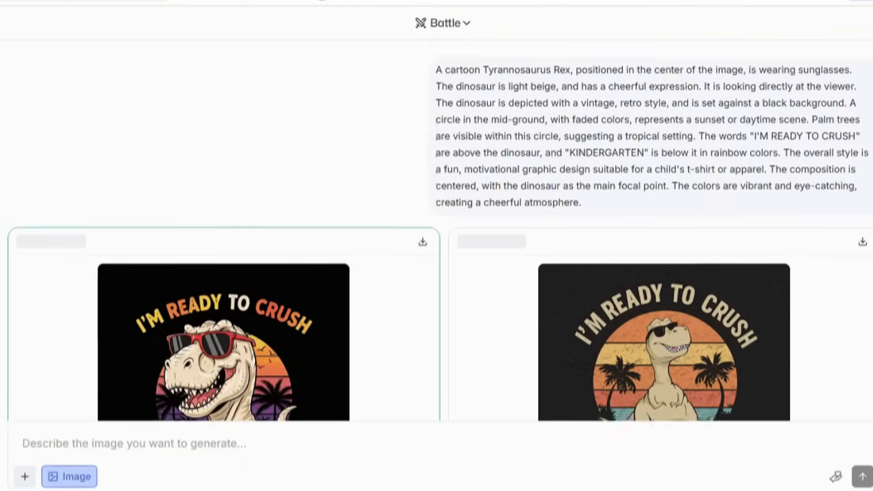
scroll(482, 128, down, 2)
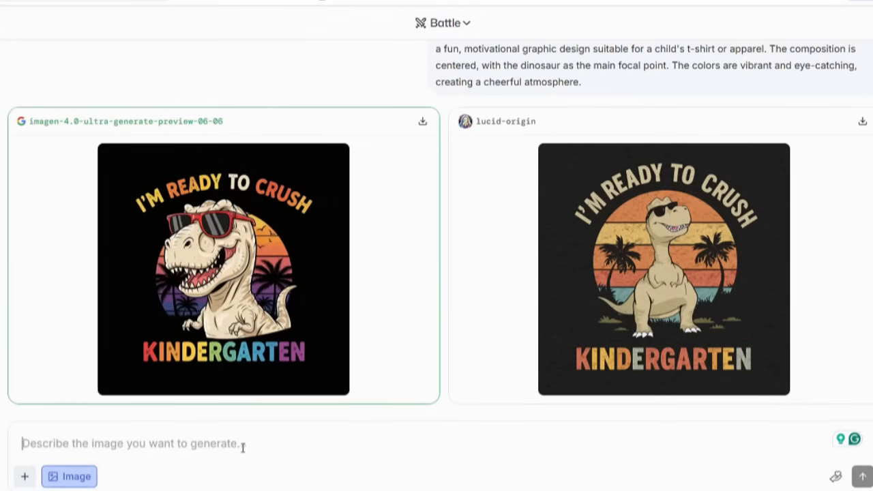
- Enter the "Design a fun t-shirt showcasing a cool T-Rex" prompt and append the earlier prompt's "I'M READY TO CRUSH" and "KINDERGARTEN" wording sentence
text(Design a fun t-shirt showcasing a cool T-Rex wearing sunglasses, vector style. The dinosaur should have a confident, playful expression, with one exaggerated element (e.g., oversized shades, big grin). Use vivid retro sunset colors with strong contrasts against a dark background. Add small decorative elements such as palm trees or stars to highlight the scene.)
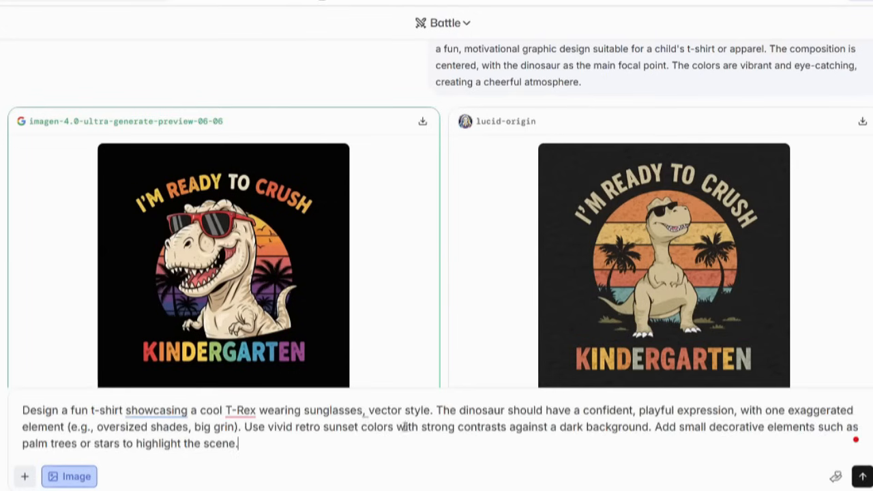
scroll(800, 300, up, 2)
drag(698, 135, 780, 154)
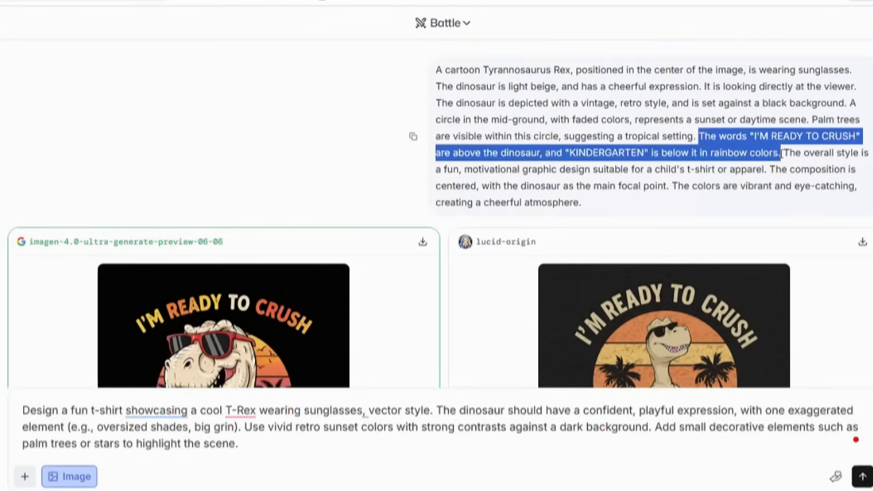
key(ctrl+c)
scroll(810, 273, down, 3)
click(282, 446)
key(ctrl+v)
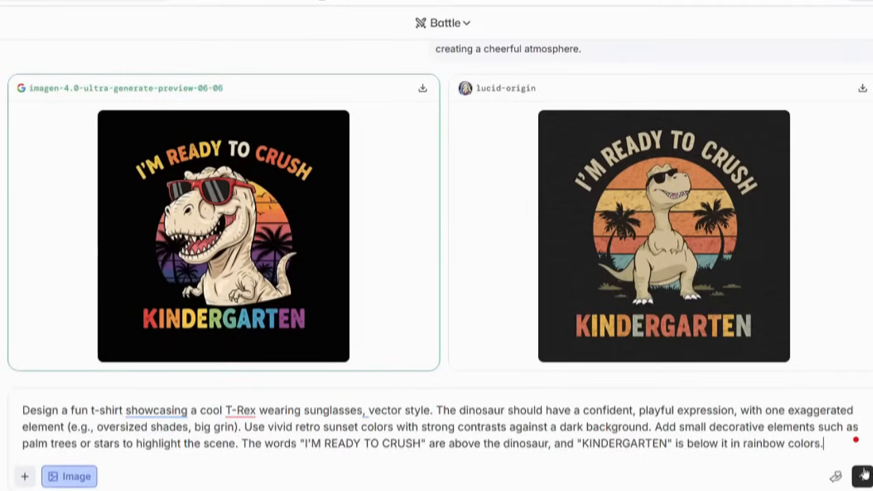
- Generate the designs from the cool T-Rex prompt and vote for Assistant B's as better
key(Return)
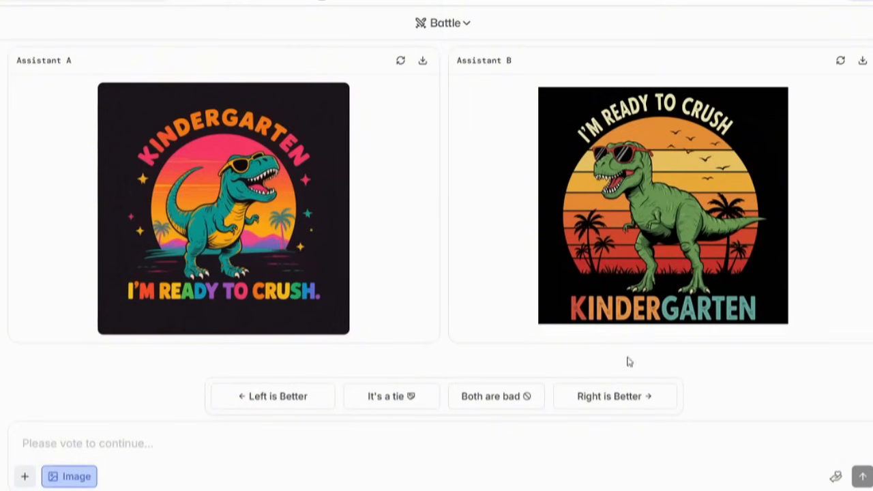
click(599, 402)
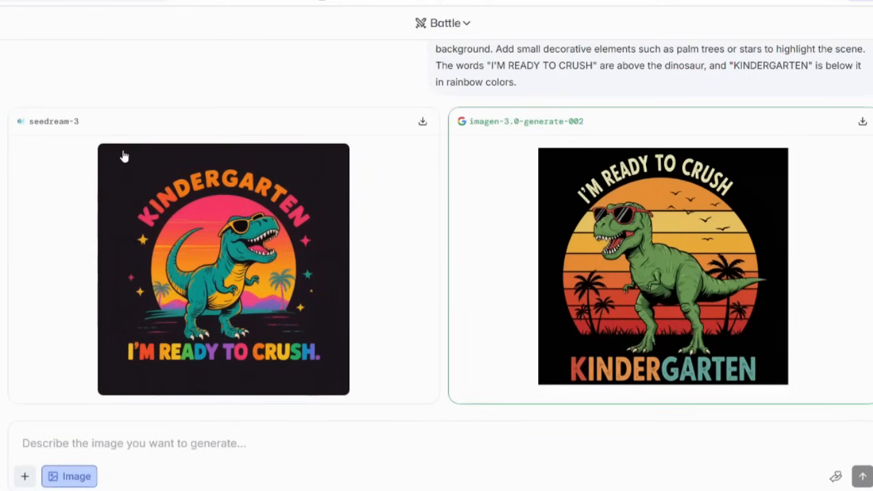
mouse_move(632, 490)
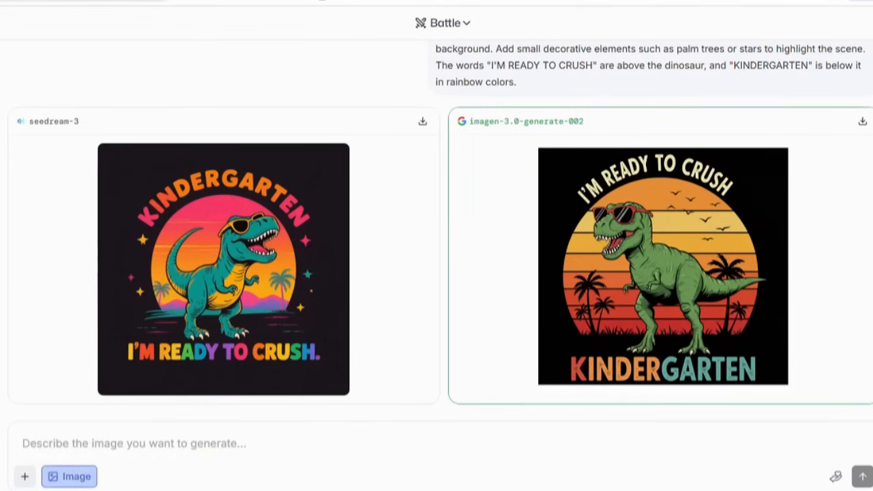
- Copy Prompt 2 from ChatGPT into the image prompt and insert the "I'M READY TO CRUSH" and "KINDERGARTEN" wording sentence before "no mock-up"
key(alt+Tab)
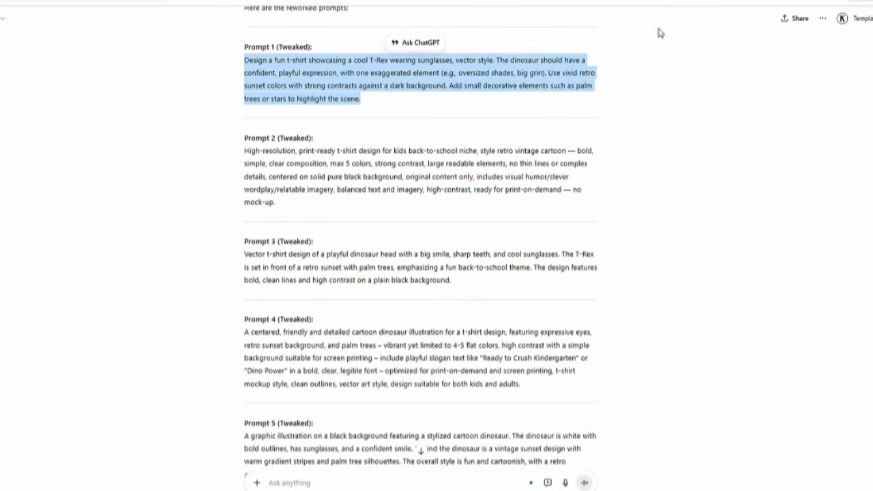
click(247, 156)
drag(247, 157, 277, 203)
key(ctrl+c)
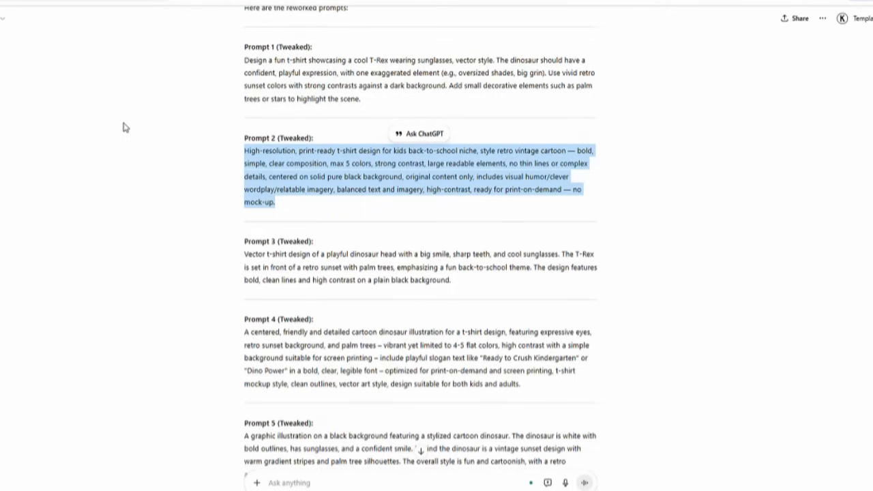
key(alt+Tab)
key(ctrl+v)
key(ctrl+v)
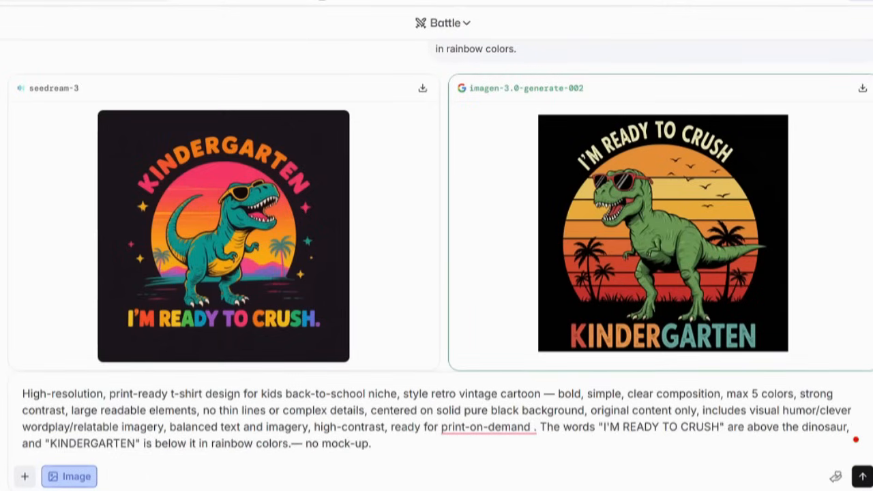
- Generate the designs from the high-resolution print-ready prompt and vote for Assistant B's pencil-holding dinosaur as better
click(862, 476)
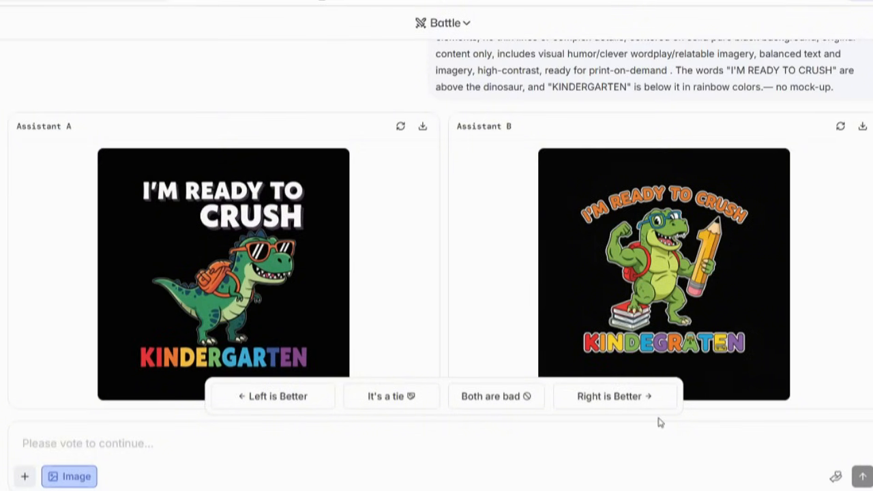
click(378, 400)
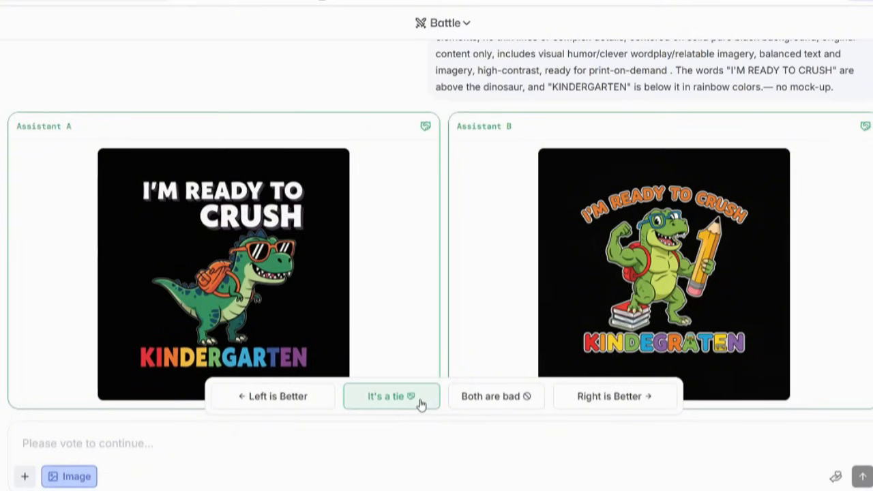
click(607, 399)
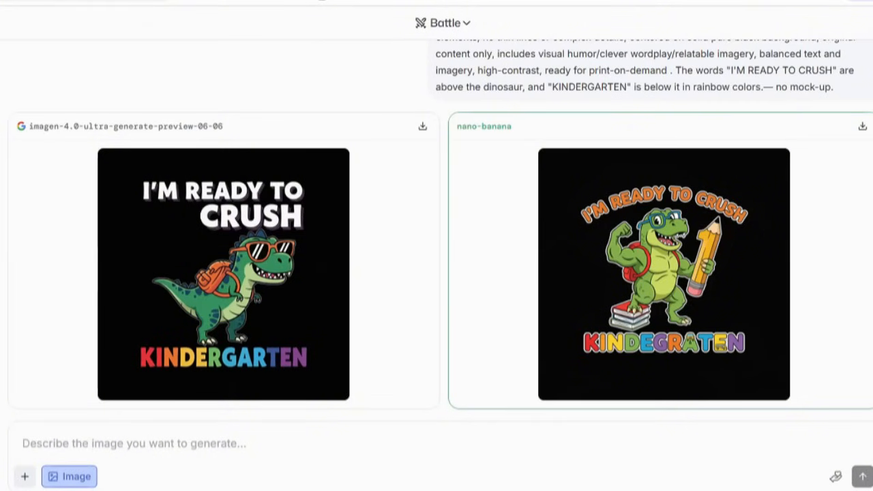
- Download a generated dinosaur design, saving it under the suggested file name
scroll(436, 259, up, 1)
scroll(436, 259, down, 1)
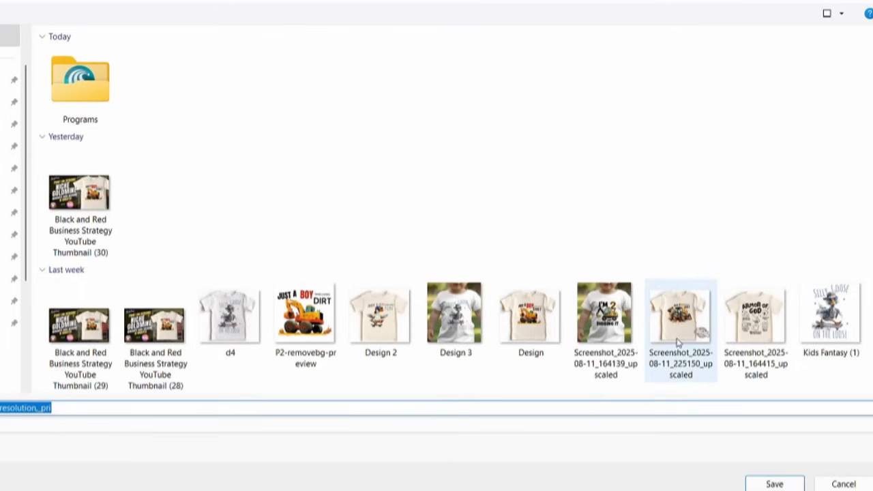
click(776, 483)
- Enter the "Vector t-shirt design of a playful dinosaur head" prompt and append the previous prompt's "I'M READY TO CRUSH" and "KINDERGARTEN" wording sentence
key(ctrl+v)
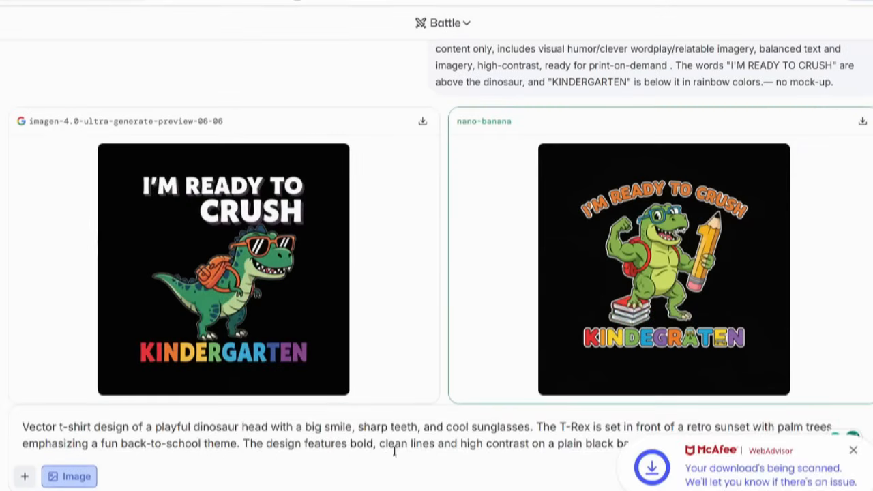
drag(675, 65, 763, 82)
key(ctrl+c)
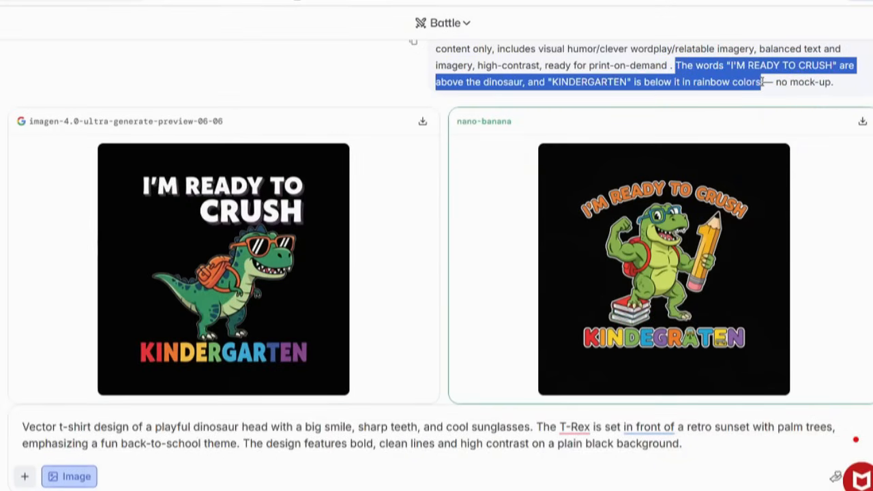
click(702, 444)
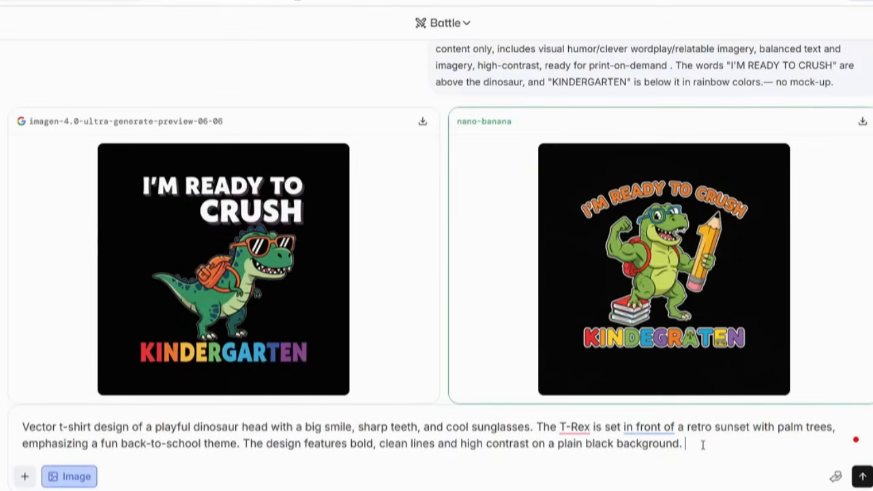
key(ctrl+v)
- Generate the designs from the dinosaur head prompt and vote for Assistant A's as better
click(861, 476)
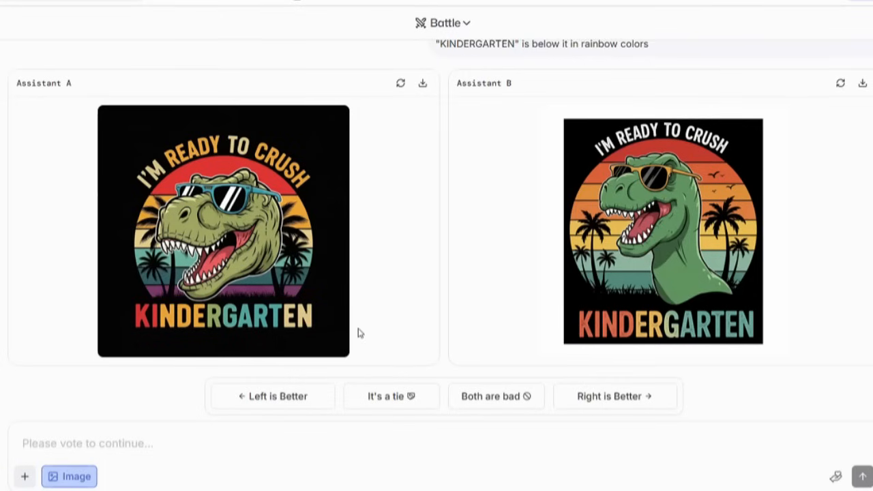
click(384, 397)
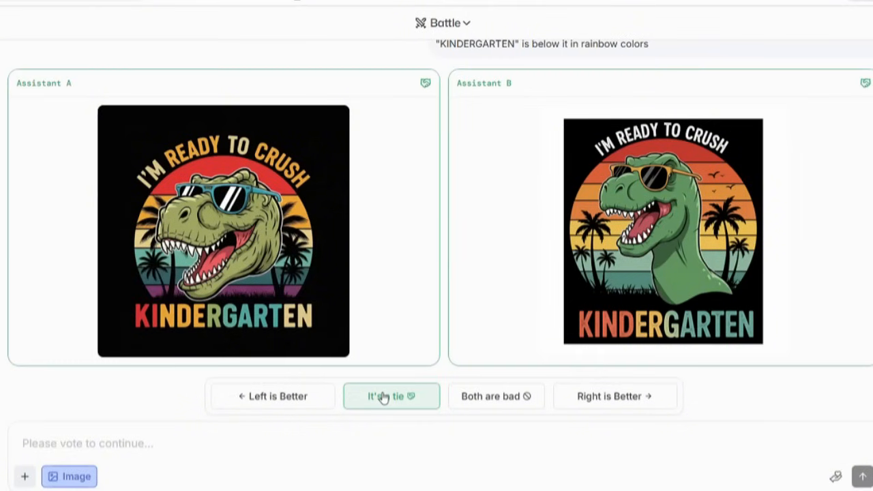
click(302, 401)
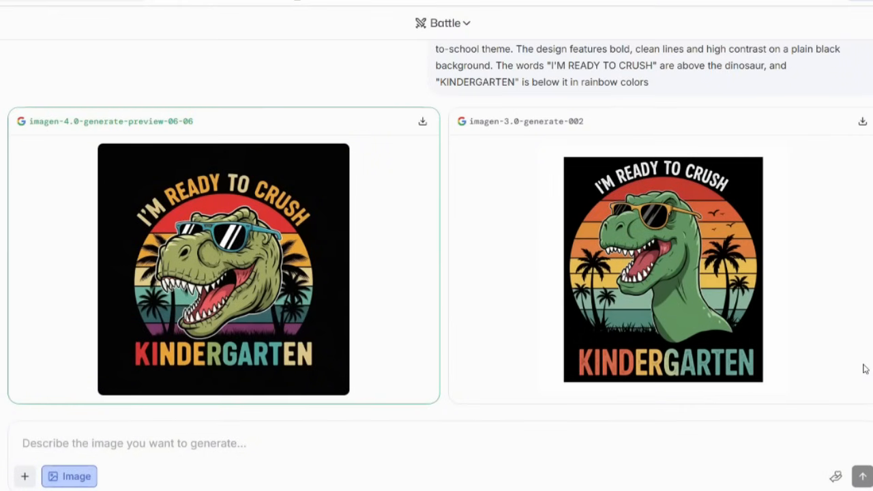
- Generate designs from the "A centered, friendly and detailed cartoon dinosaur illustration" prompt and vote for Assistant B's Dino Power design as better
key(ctrl+v)
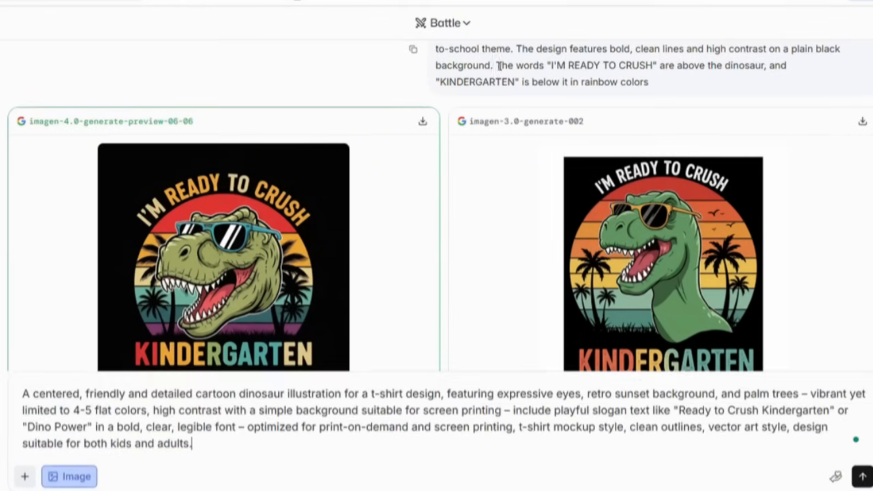
drag(496, 64, 651, 83)
click(364, 443)
key(Return)
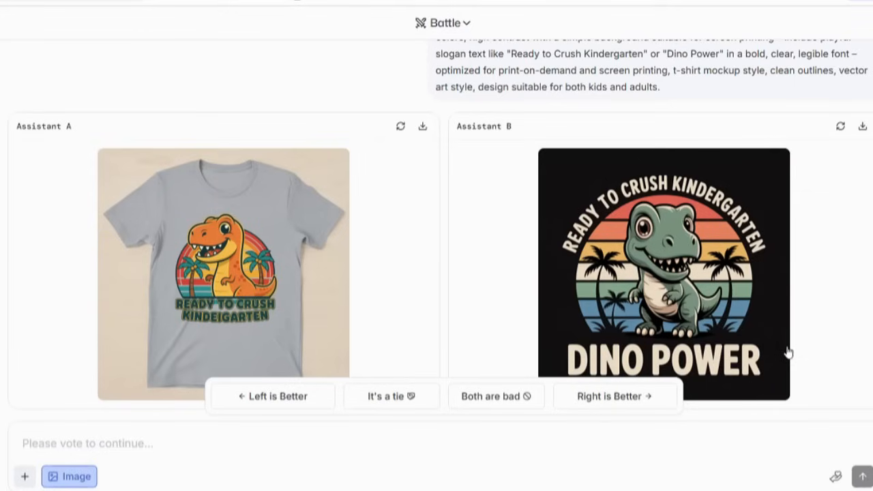
click(589, 399)
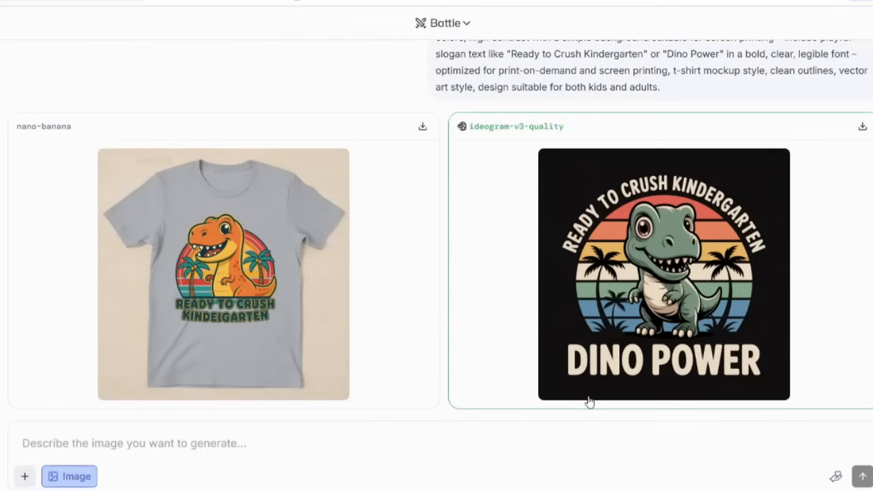
- Re-enter the centered cartoon dinosaur prompt, replacing its two example slogans with the "I'M READY TO CRUSH" and "KINDERGARTEN" wording sentence
key(ctrl+v)
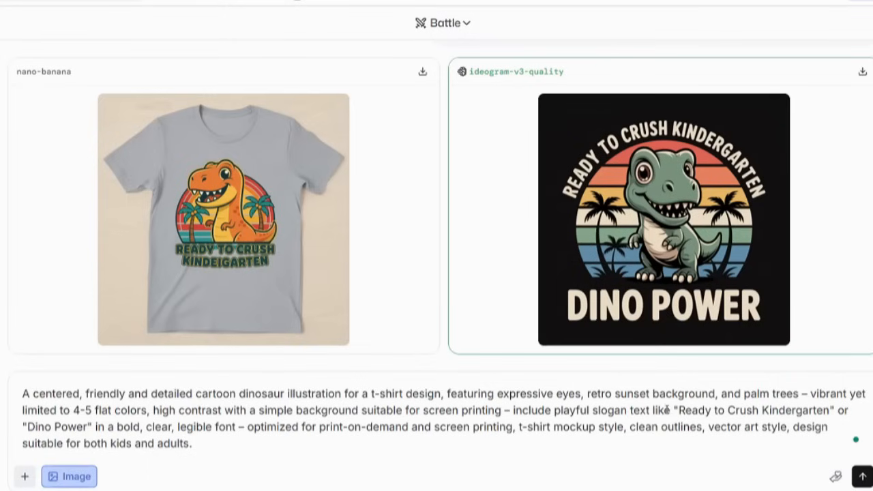
drag(674, 409, 95, 426)
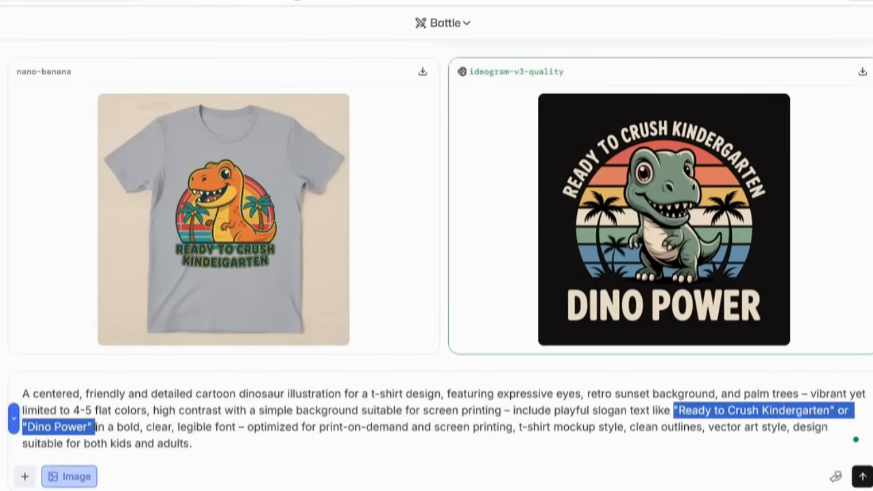
key(ctrl+v)
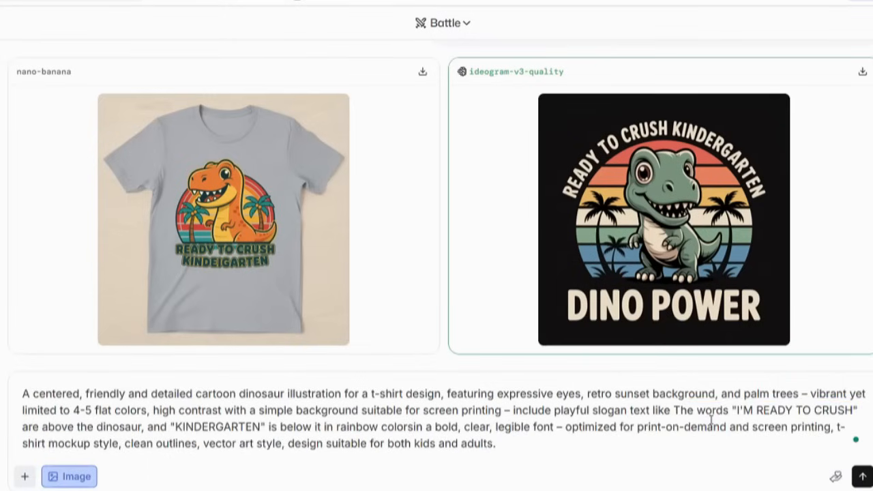
- Generate designs from the revised cartoon dinosaur prompt, vote for Assistant A's as better, and review the prompt text
key(Return)
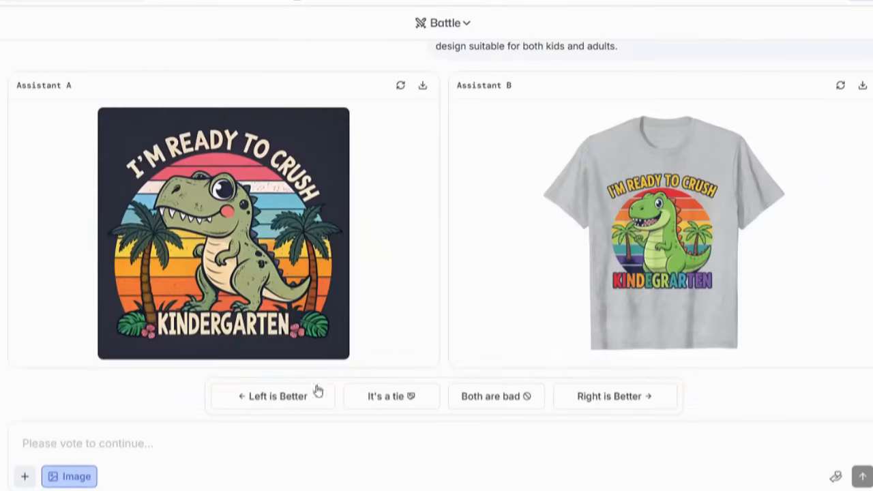
click(300, 396)
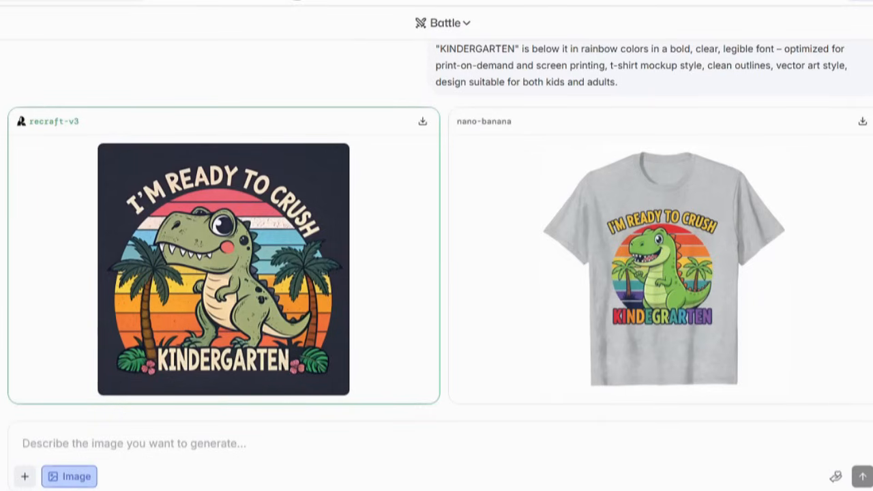
scroll(437, 232, up, 2)
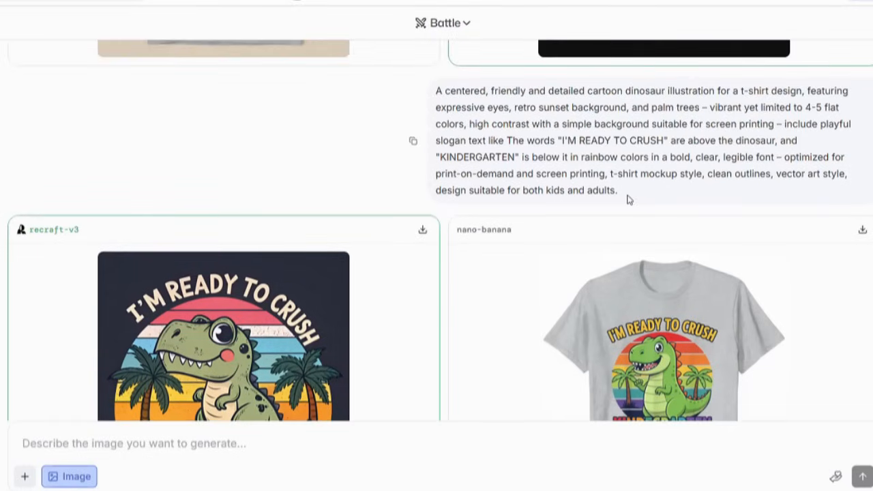
scroll(861, 318, up, 2)
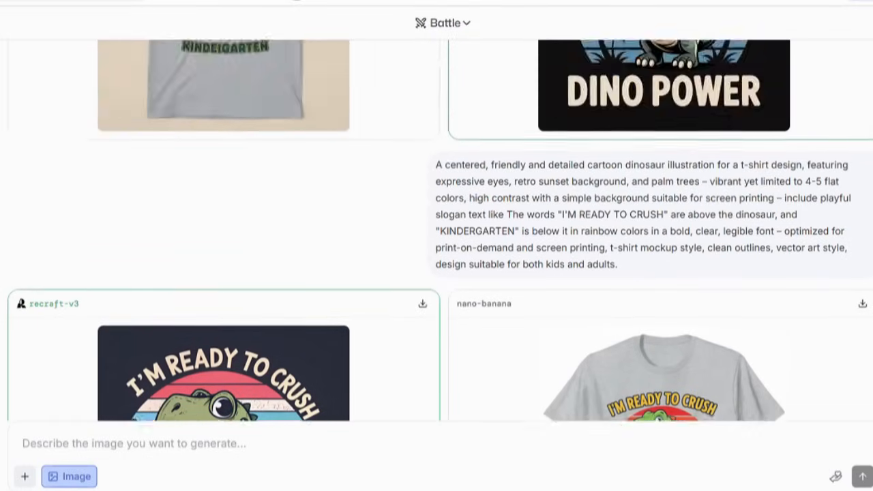
scroll(860, 317, down, 3)
scroll(436, 272, down, 2)
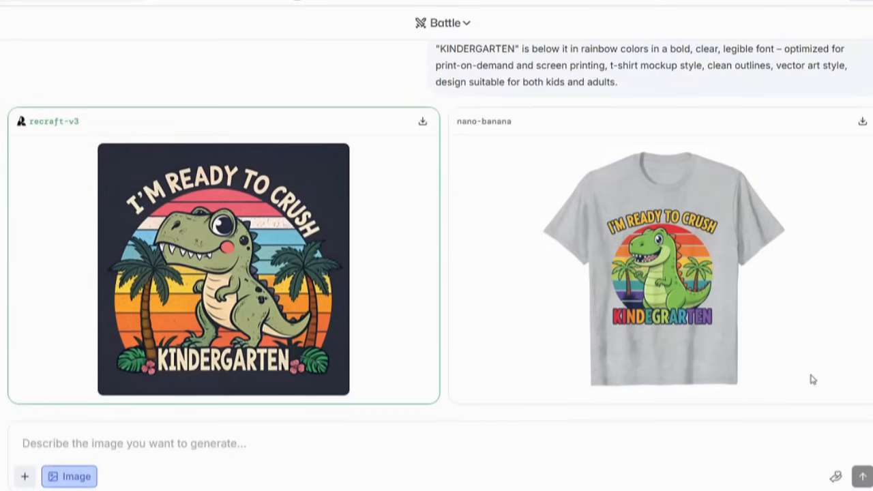
- Enter the black-background prompt for a white cartoon dinosaur with sunglasses, adding the "I'M READY TO CRUSH" and "KINDERGARTEN" wording sentence and "No mockup"
click(311, 446)
text(A graphic illustration on a black background featuring a stylized cartoon dinosaur. The dinosaur is white with bold outlines, has sunglasses, and a confident smile. Behind the dinosaur is a vintage sunset design with warm gradient stripes and palm tree silhouettes. The overall style is fun and cartoonish, with a retro aesthetic.)
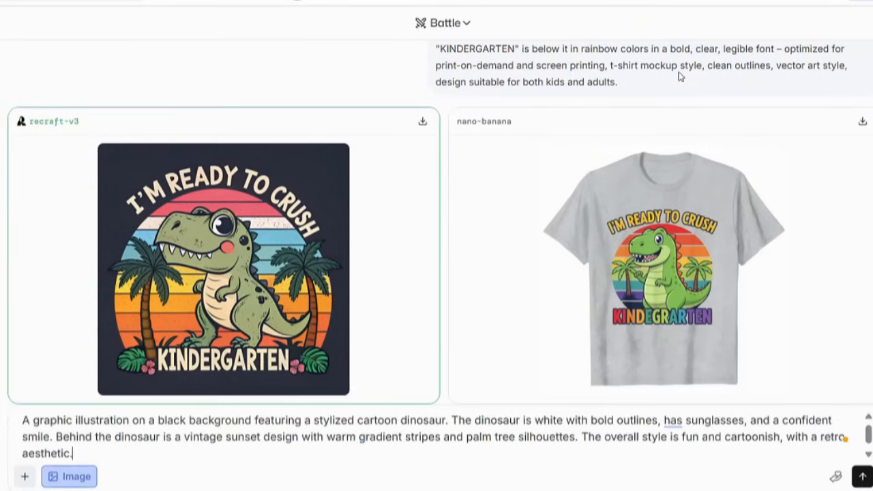
scroll(784, 253, up, 3)
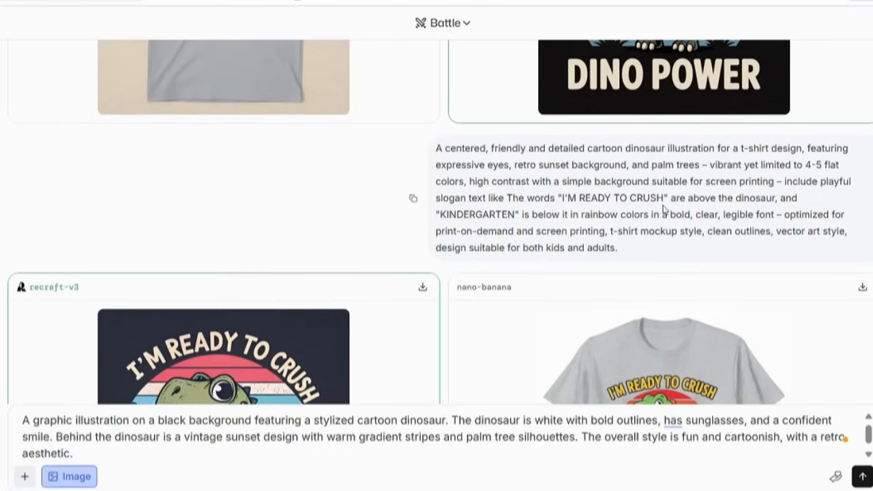
key(ctrl+v)
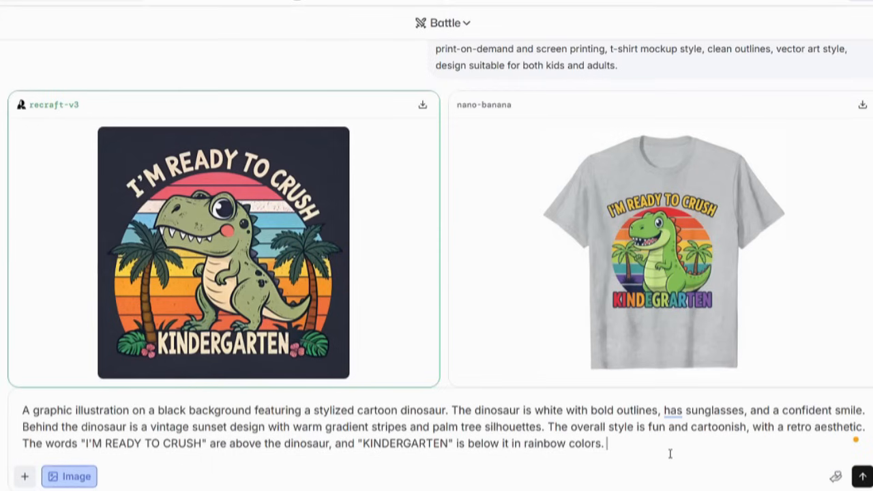
text(No mockup)
- Generate the designs from the white dinosaur with sunglasses prompt and vote for Assistant A's as better
click(864, 476)
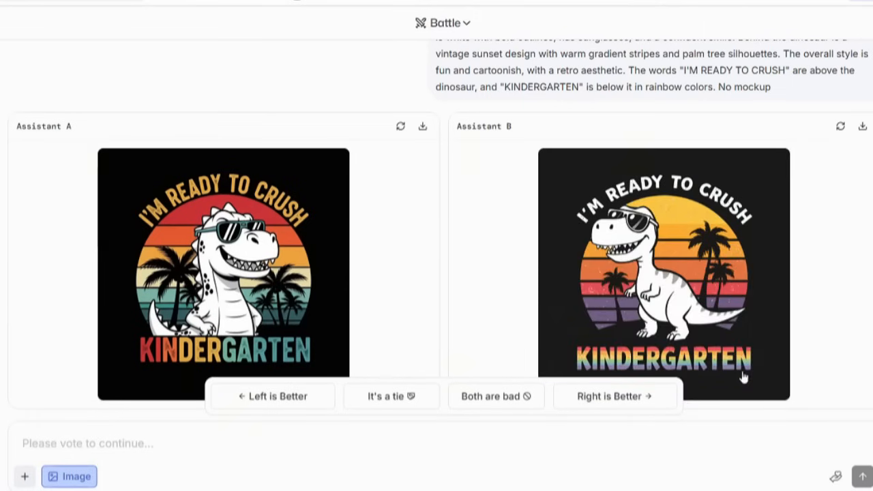
click(271, 397)
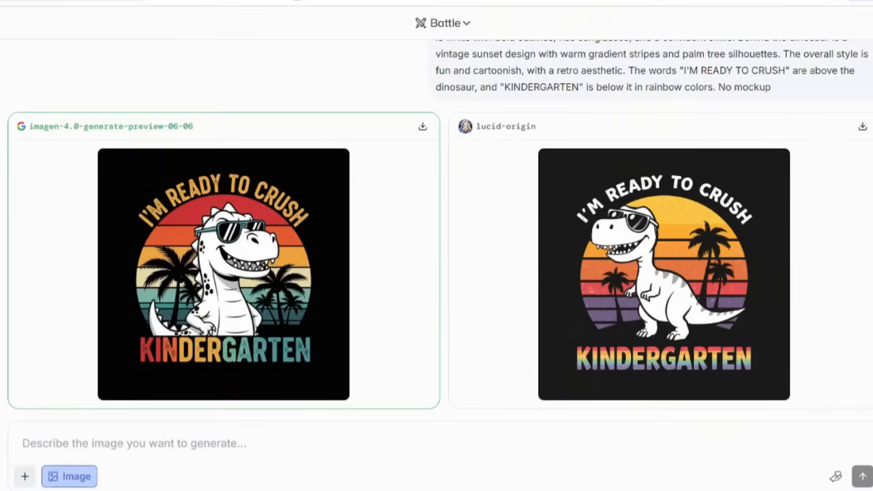
- Enter the "Highly detailed vector-style illustration" prompt with the "I'M READY TO CRUSH" and "KINDERGARTEN" wording in rainbow colors, ending with "No mockup"
text(Highly detailed vector-style illustration. The art features bold, thick contour lines, clean shadows for depth and volume, and retro comic-style line work. The style combines vintage poster aesthetics with modern digital vector illustration. Emphasis on clean outlines, stylized dinosaur features, and dramatic sunset background. Background should be plain with solid retro stripes and palm trees—everything defined through solid shapes and sharp shadows. Designed to be print-ready, suitable for screen printing or merchandise like t-shirts. he words "I'M READY TO CRUSH" are above the dinosaur, and "KINDERGARTEN" is below it in rainbow colors in a bold, clear, legible font .)
text(No mock)
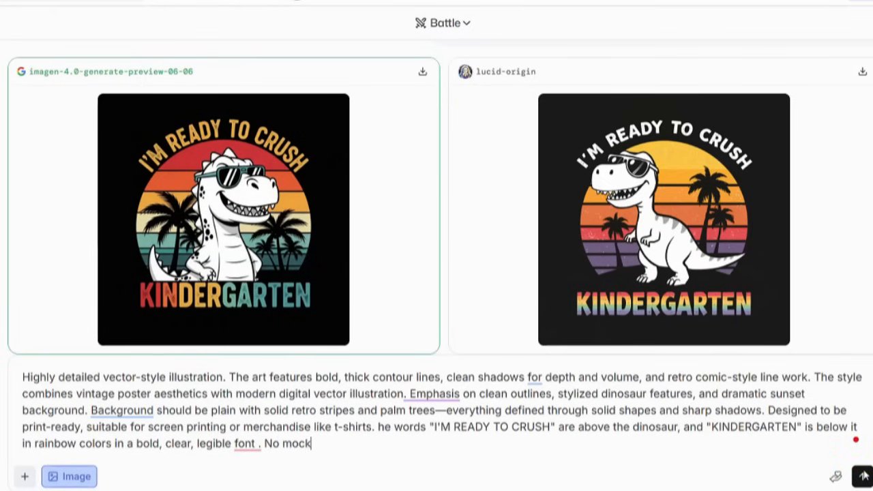
text(up)
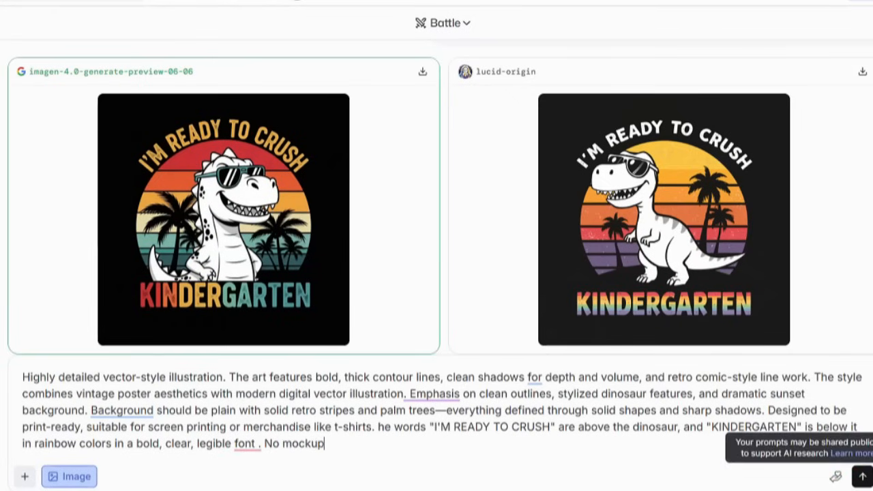
- Generate designs from the vector-style prompt, vote for Assistant A's T-rex head design as better and download that image
click(863, 476)
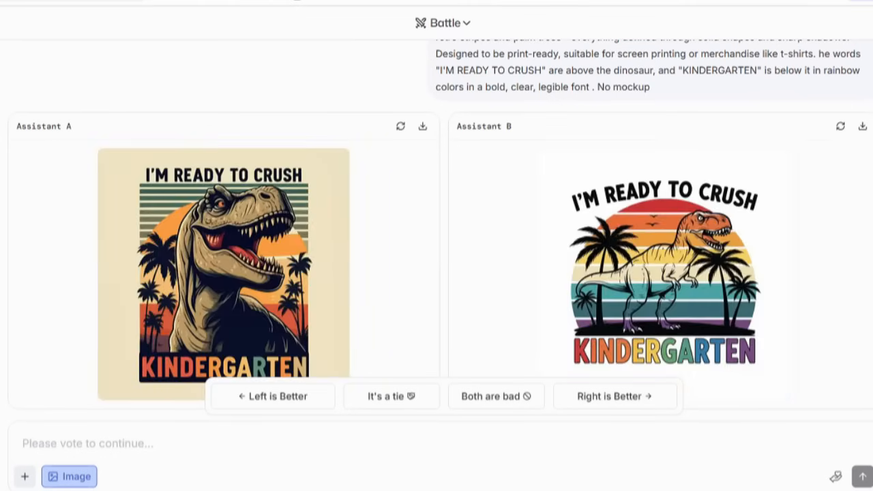
scroll(437, 238, down, 1)
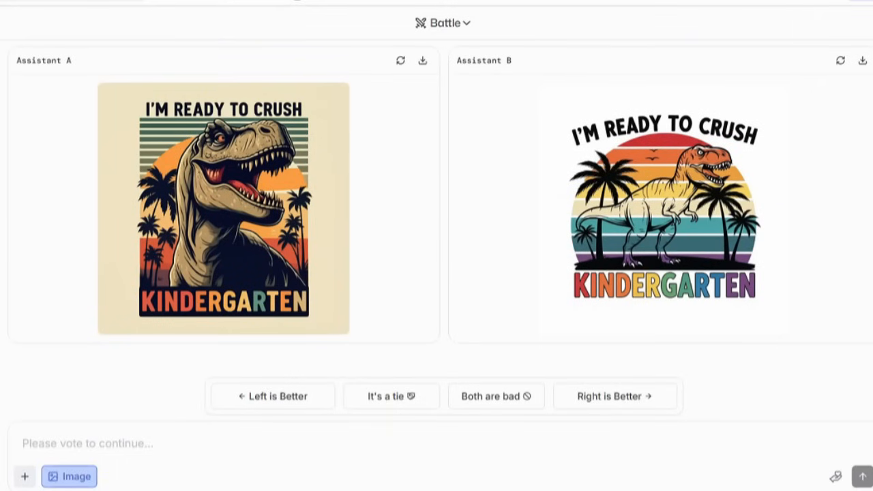
click(282, 397)
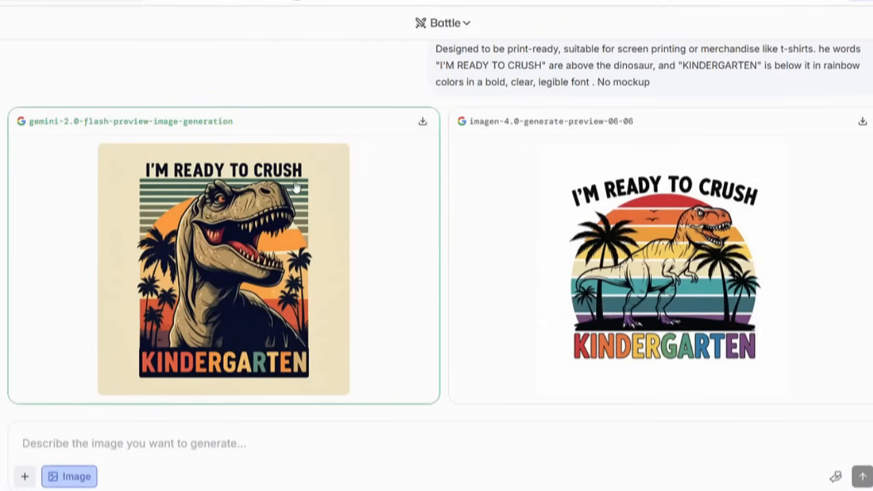
click(422, 121)
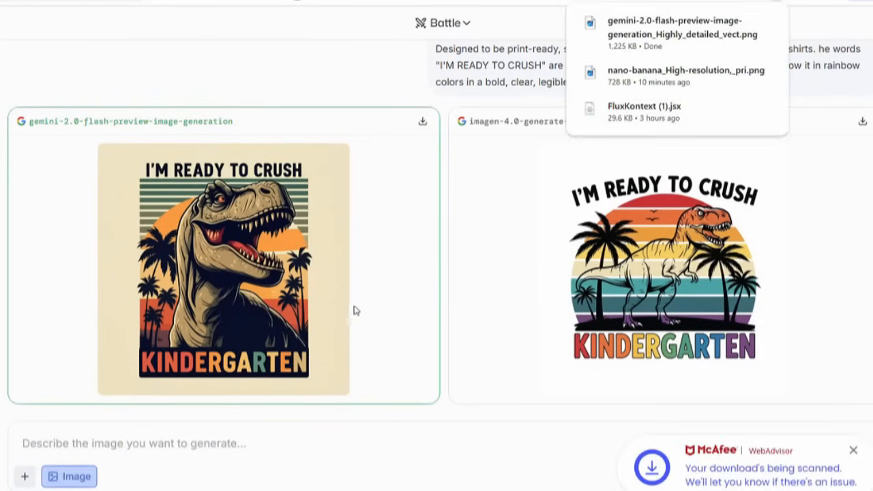